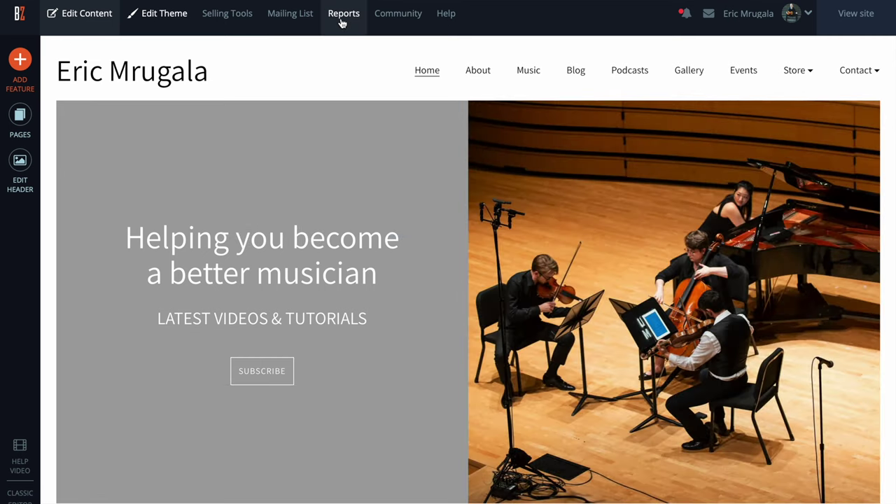
# - Open Reports and review the Oct 19–26, 2022 daily visitors chart, peaking at 6 on Oct 26
pyautogui.click(342, 24)
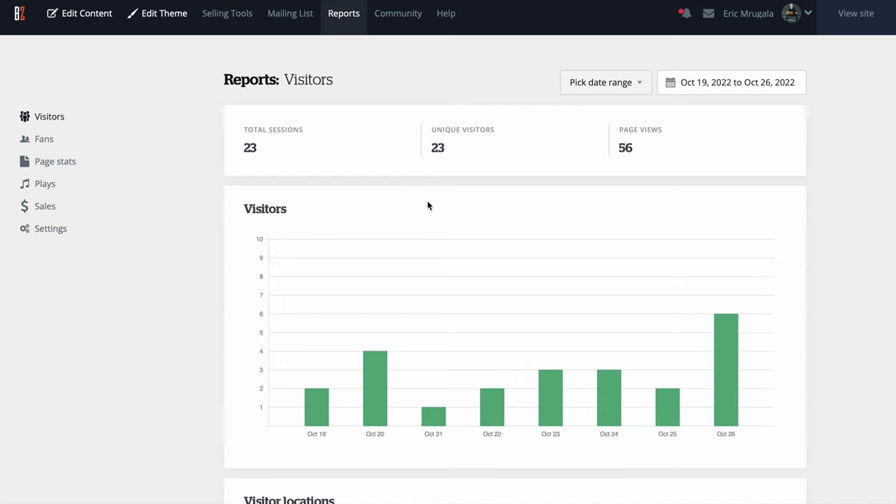
pyautogui.scroll(-1, 596, 124)
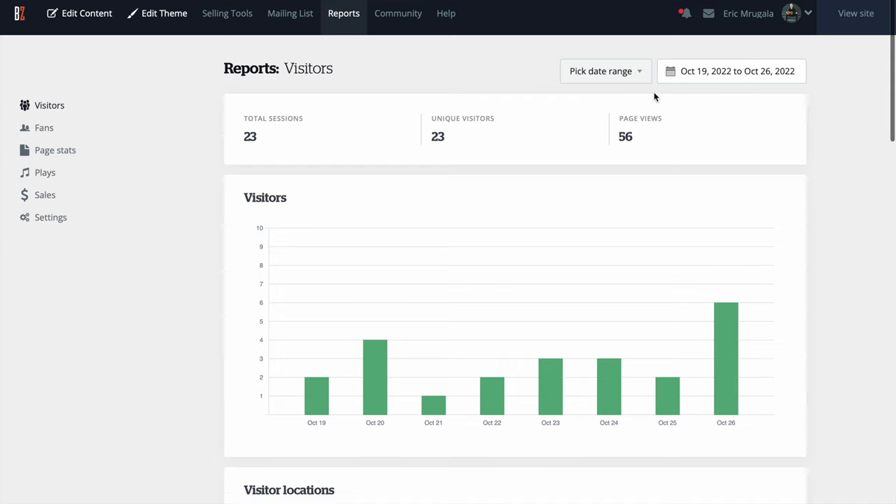
pyautogui.scroll(-5, 664, 228)
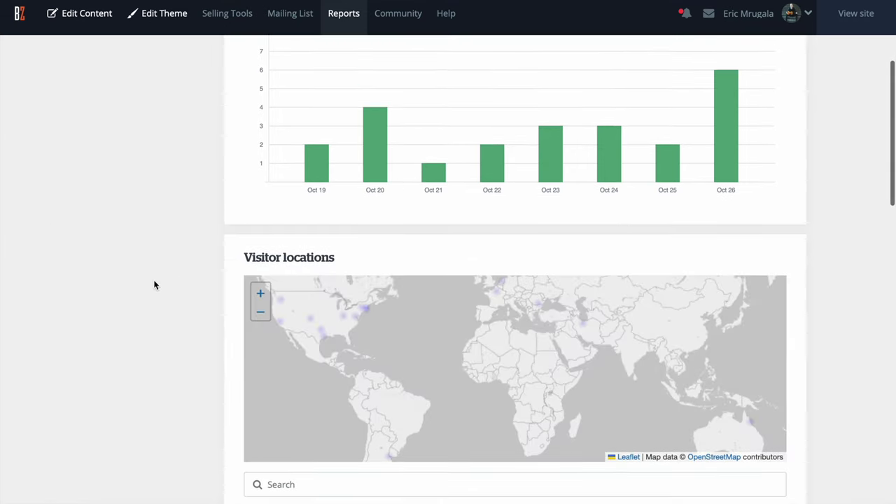
pyautogui.scroll(-2, 153, 290)
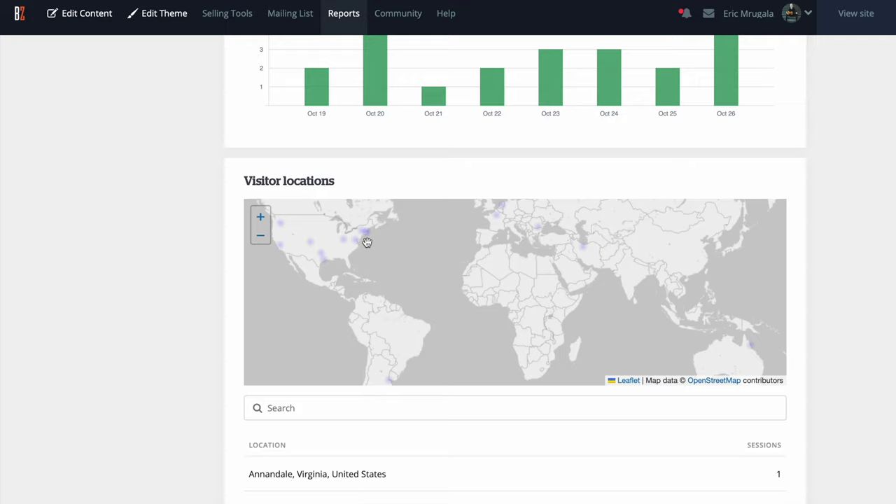
pyautogui.scroll(-2, 220, 256)
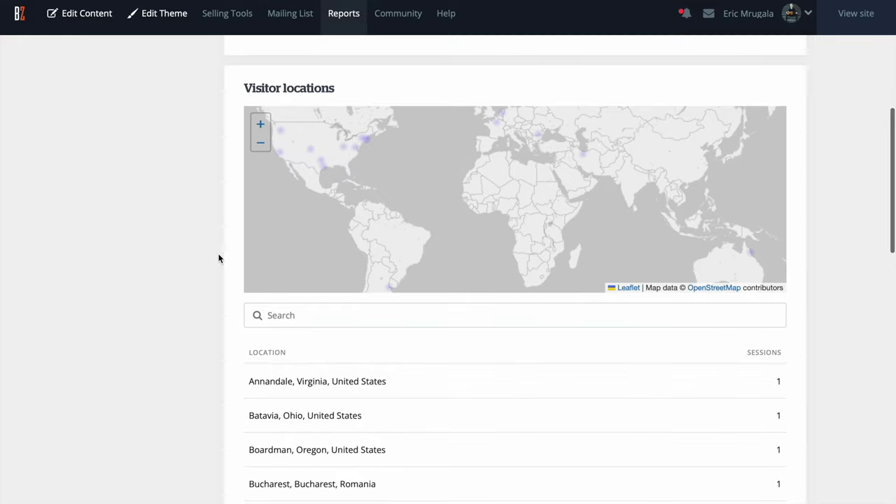
pyautogui.scroll(-5, 218, 258)
pyautogui.scroll(-2, 218, 258)
pyautogui.scroll(-2, 218, 259)
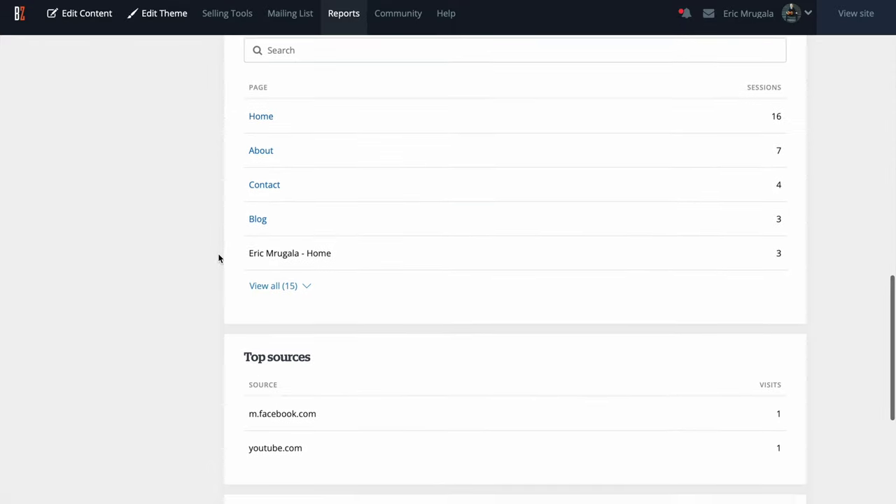
pyautogui.scroll(-1, 218, 258)
pyautogui.scroll(-4, 234, 334)
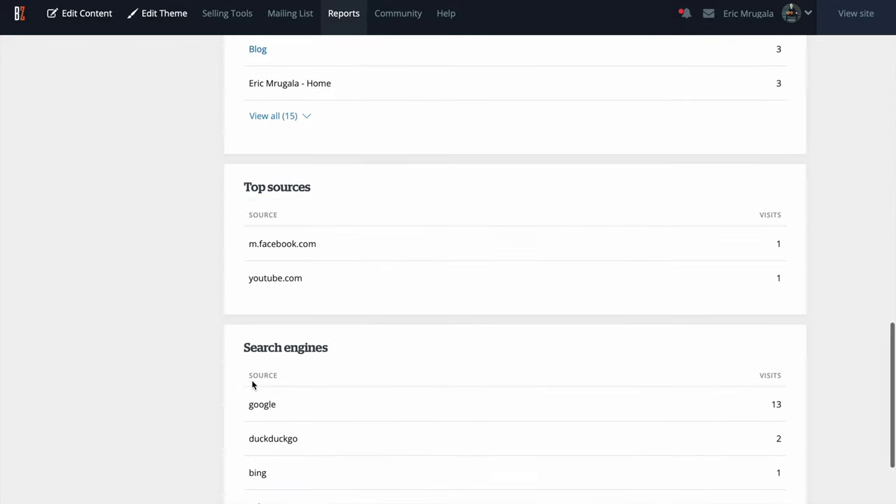
pyautogui.scroll(-3, 252, 382)
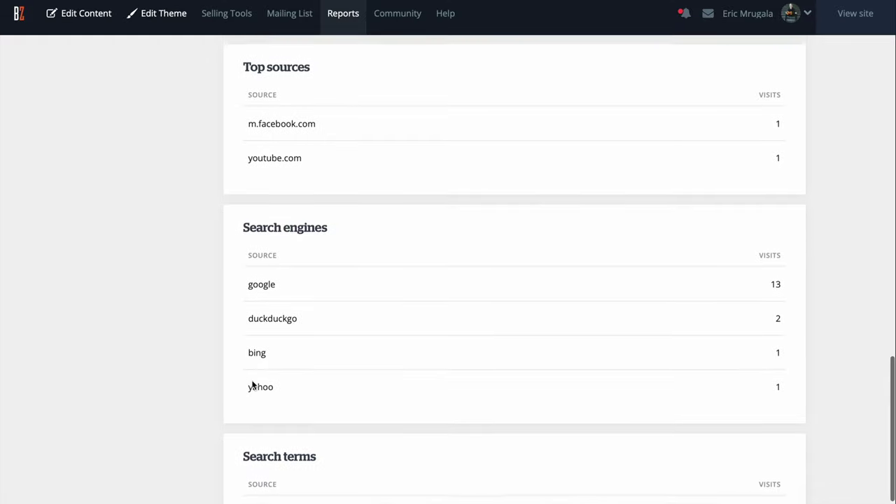
pyautogui.scroll(-2, 252, 382)
pyautogui.scroll(20, 251, 381)
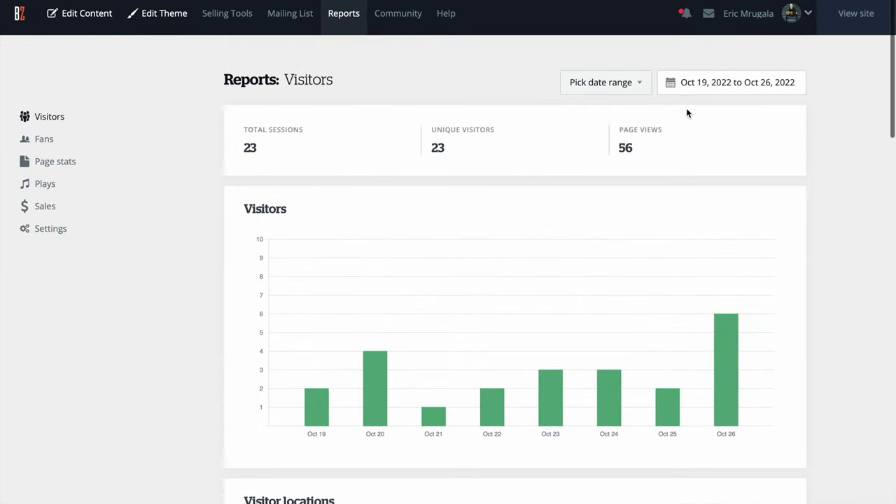
# - Set the report date range from Jan 1, 2022 to Oct 26, 2022
pyautogui.click(758, 87)
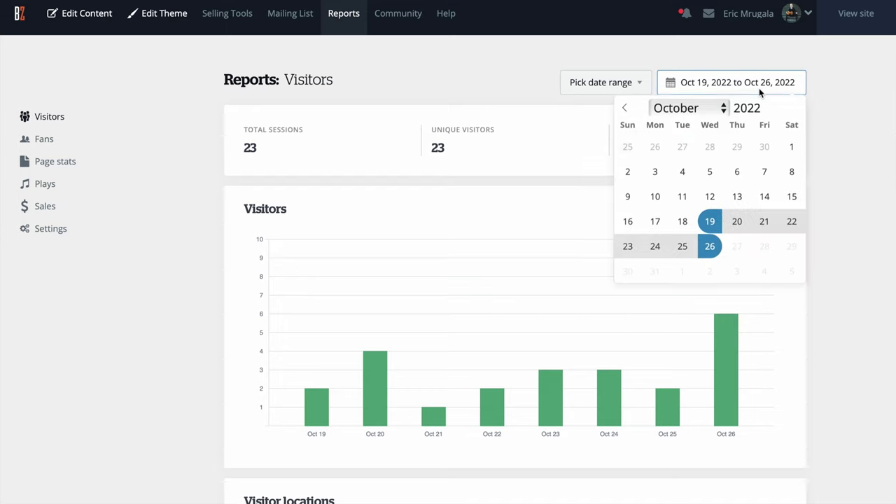
pyautogui.click(702, 106)
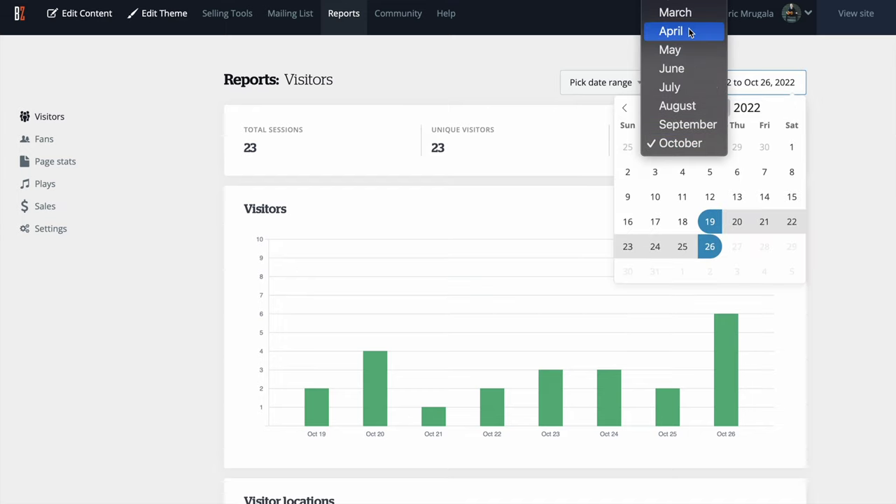
pyautogui.click(675, 12)
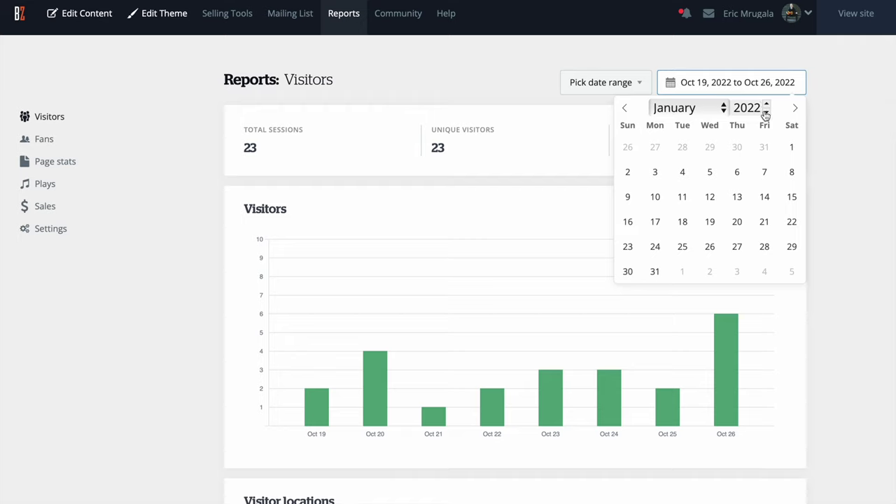
pyautogui.click(792, 147)
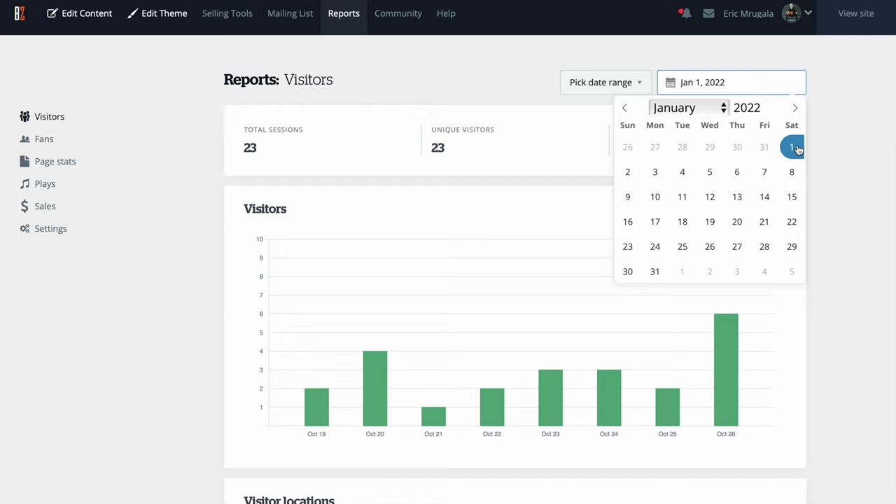
pyautogui.doubleClick(795, 109)
pyautogui.doubleClick(796, 110)
pyautogui.doubleClick(795, 110)
pyautogui.click(796, 109)
pyautogui.doubleClick(796, 110)
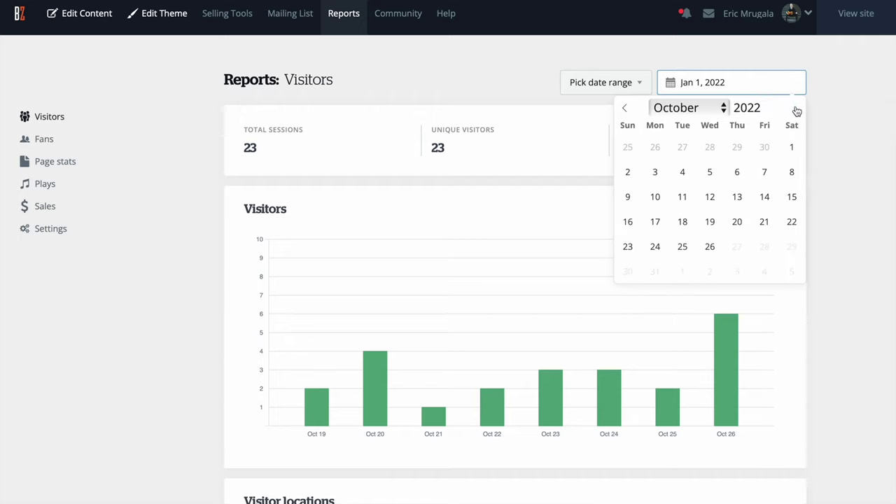
pyautogui.click(709, 247)
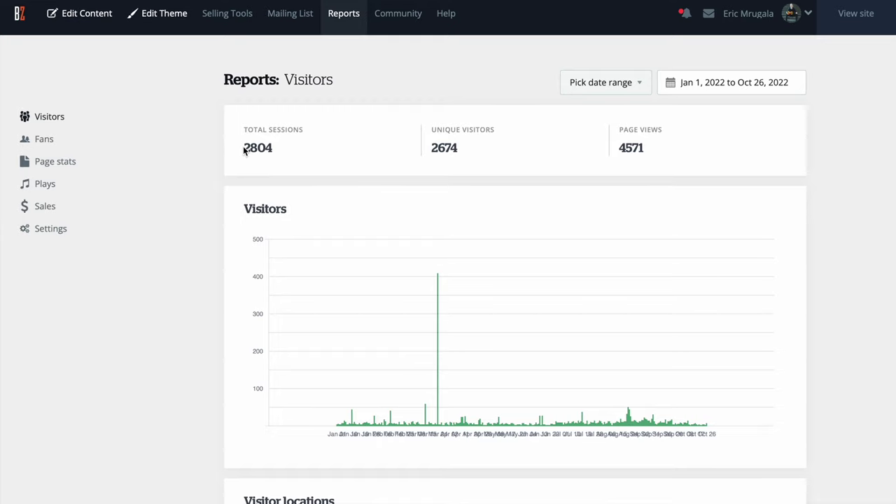
pyautogui.moveTo(245, 147); pyautogui.dragTo(269, 147)
pyautogui.click(326, 150)
pyautogui.moveTo(429, 148); pyautogui.dragTo(443, 147)
pyautogui.moveTo(620, 147); pyautogui.dragTo(645, 147)
pyautogui.click(683, 160)
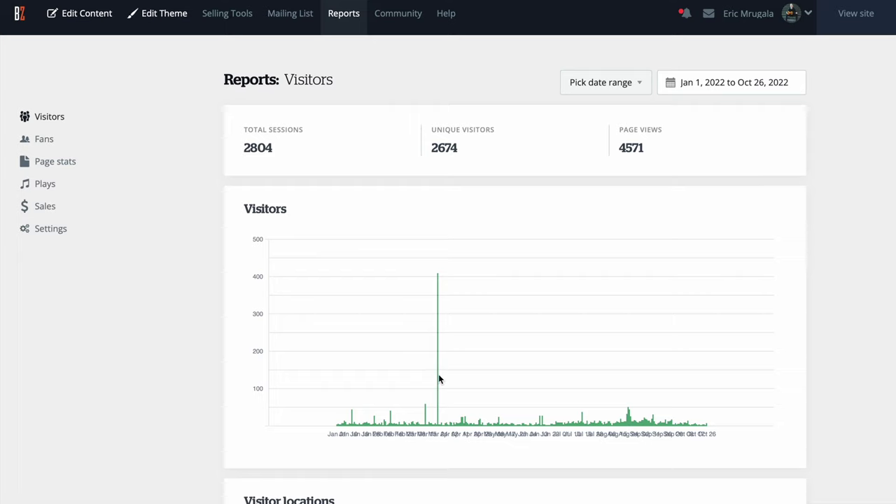
pyautogui.moveTo(438, 375)
pyautogui.moveTo(427, 410)
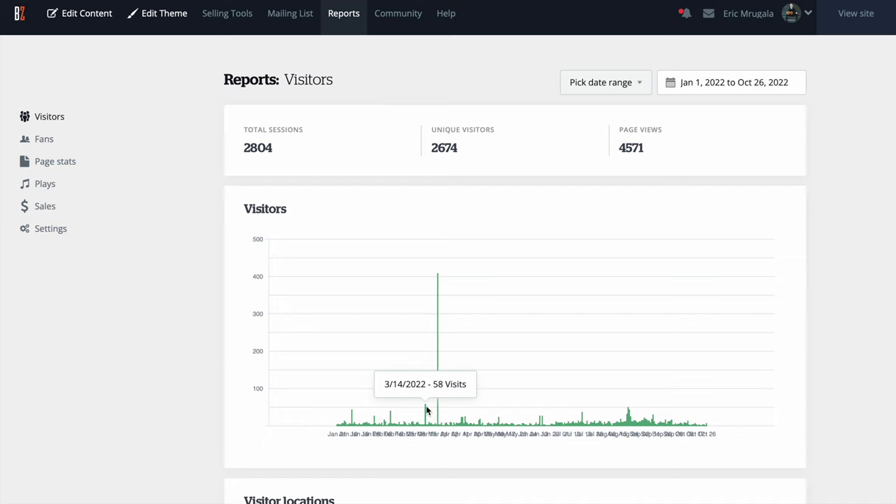
pyautogui.scroll(-1, 426, 410)
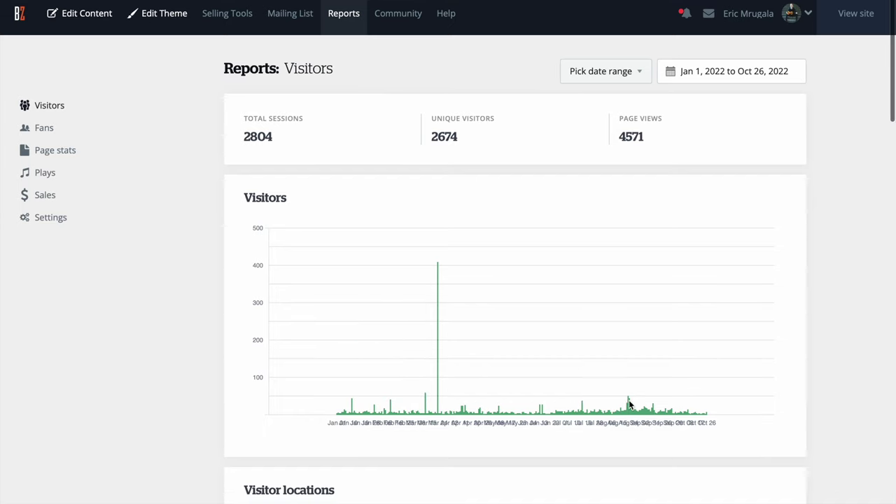
pyautogui.scroll(-3, 722, 428)
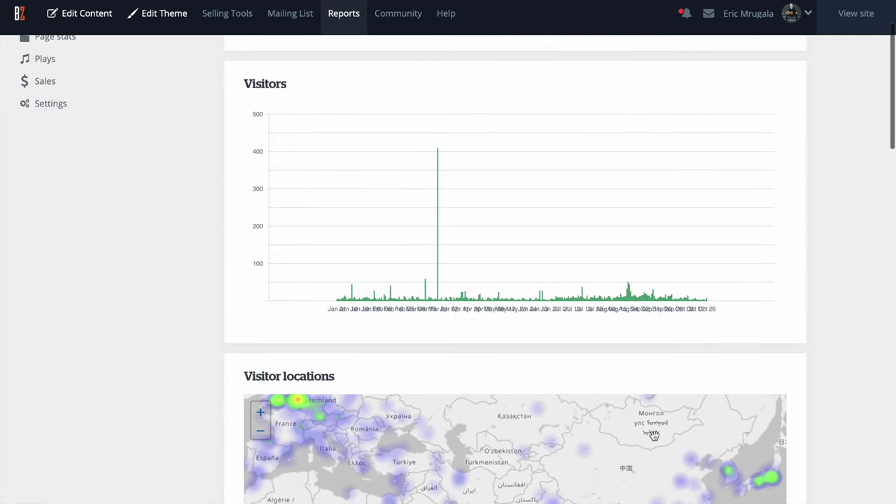
pyautogui.moveTo(621, 436); pyautogui.dragTo(707, 431)
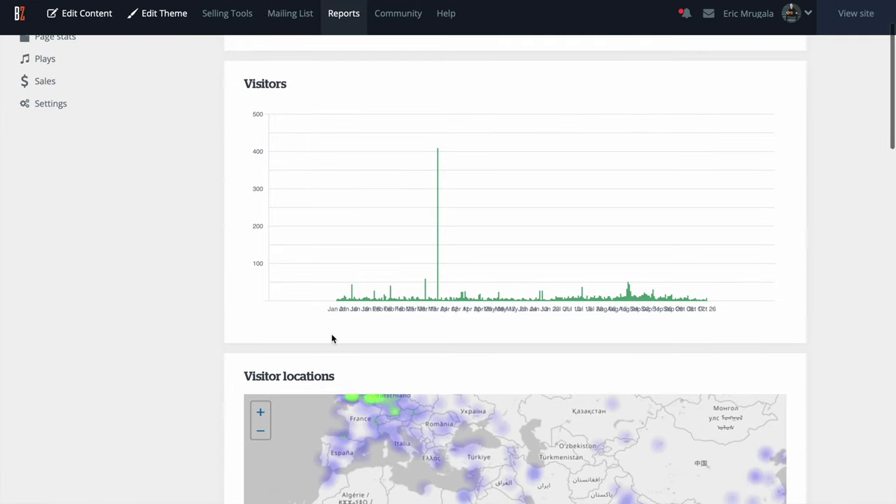
pyautogui.scroll(-3, 166, 374)
pyautogui.moveTo(315, 322); pyautogui.dragTo(471, 388)
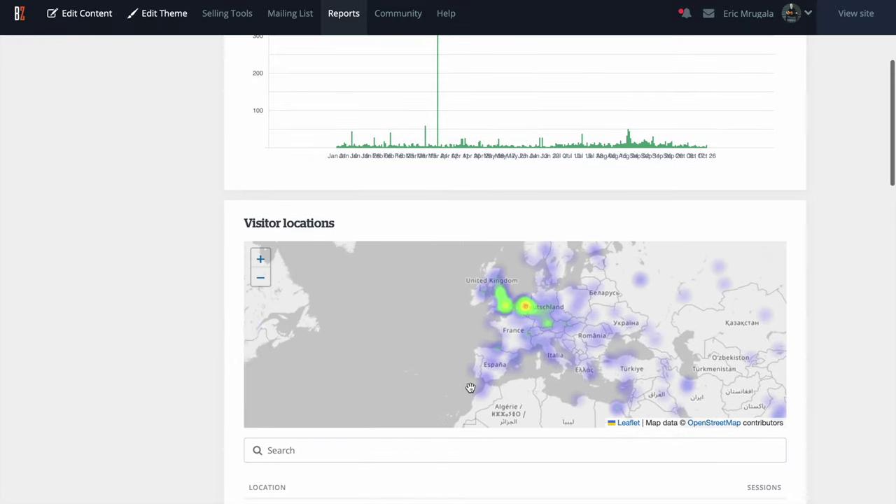
pyautogui.scroll(-3, 469, 386)
pyautogui.scroll(3, 419, 384)
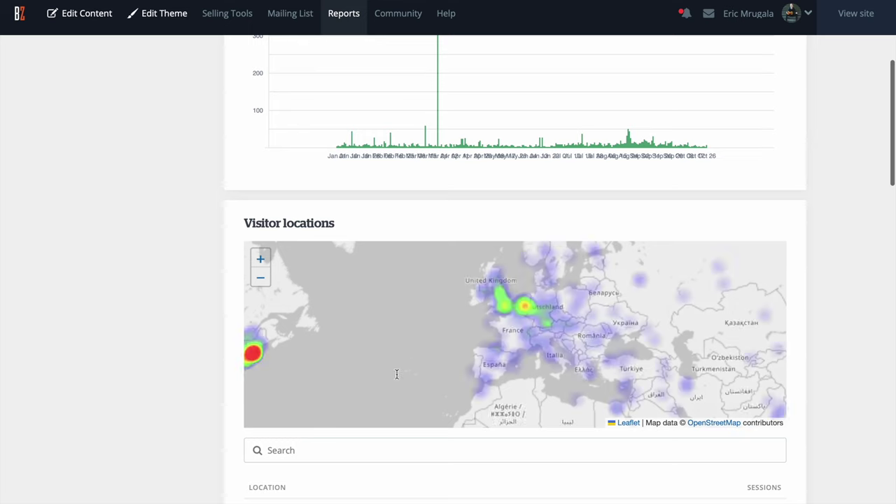
pyautogui.moveTo(291, 344); pyautogui.dragTo(452, 314)
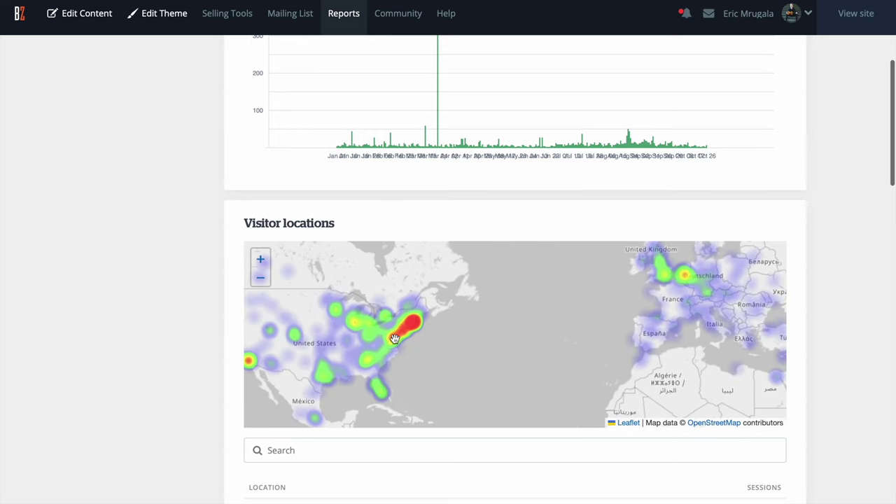
pyautogui.scroll(2, 417, 326)
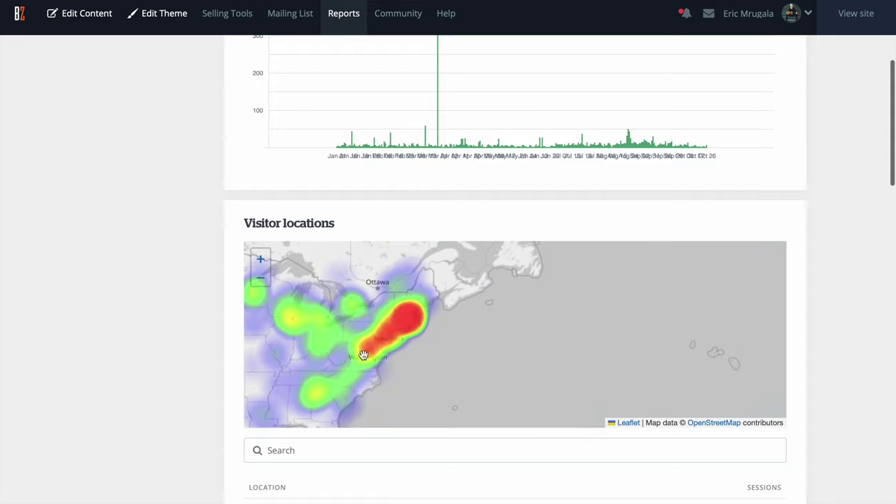
pyautogui.moveTo(350, 355); pyautogui.dragTo(466, 340)
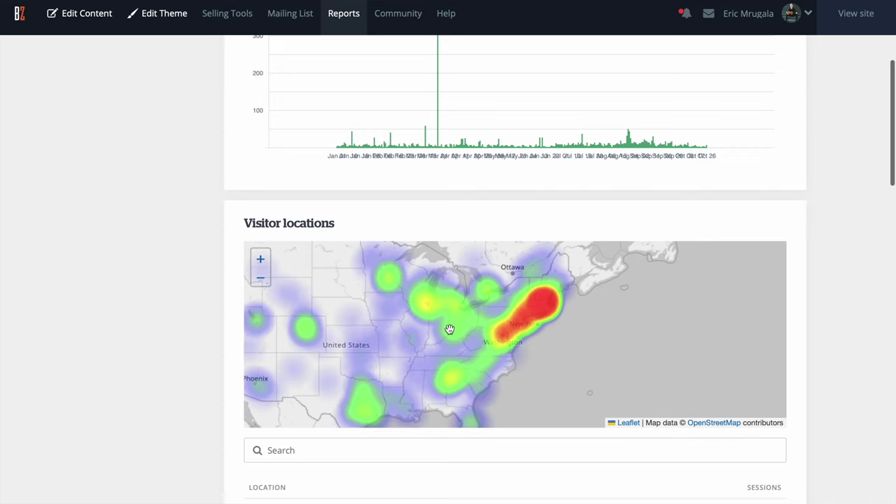
pyautogui.moveTo(415, 369); pyautogui.dragTo(463, 331)
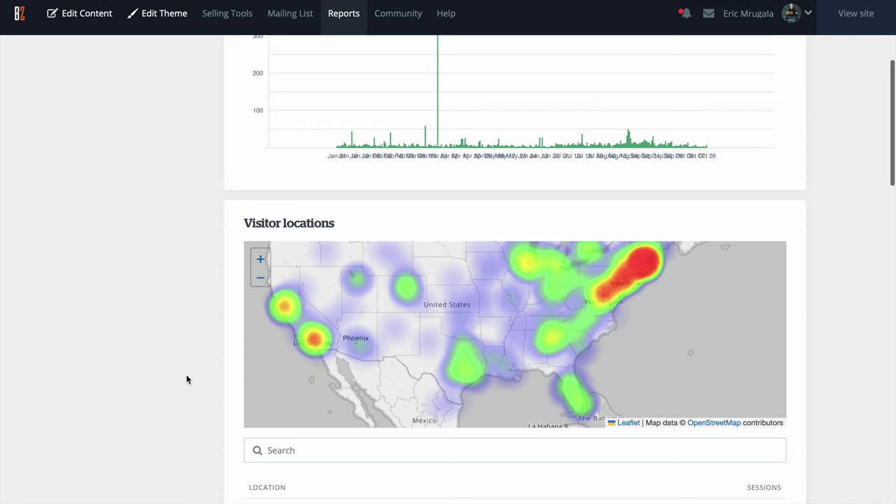
pyautogui.scroll(-2, 186, 376)
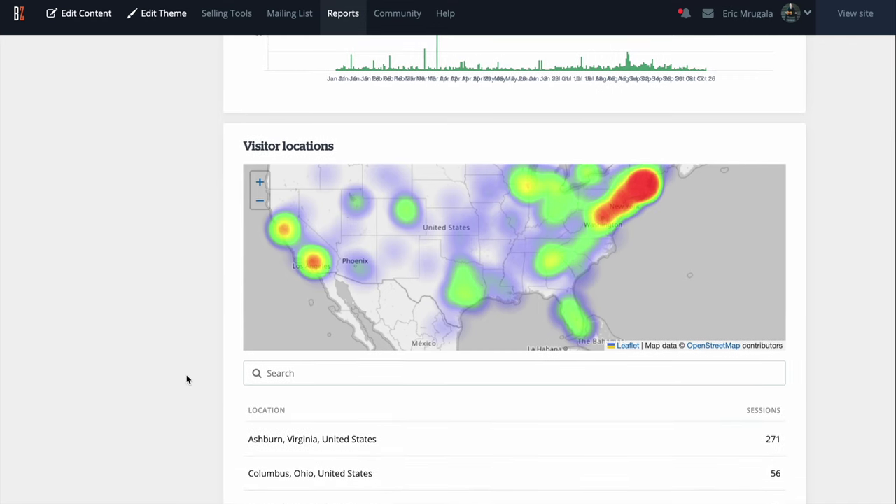
pyautogui.scroll(-1, 186, 378)
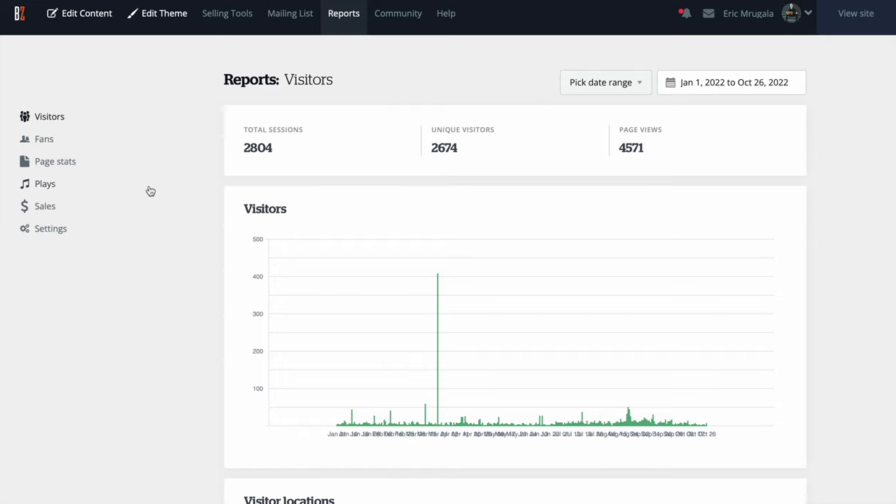
# - Open the Plays report and review its 22-play chart and Play locations table
pyautogui.click(44, 186)
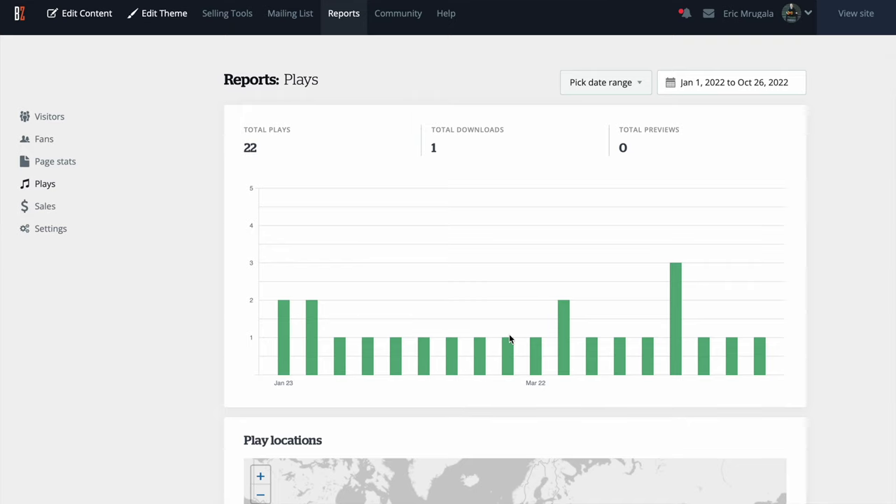
pyautogui.scroll(-1, 196, 411)
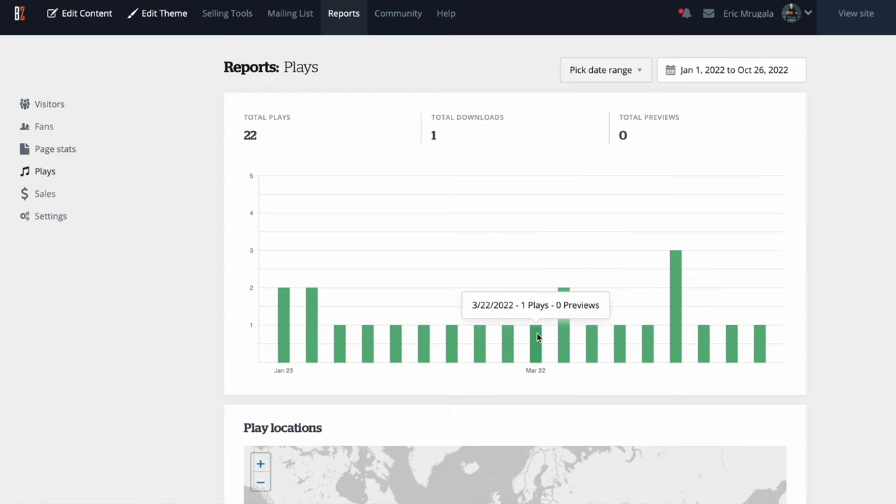
pyautogui.moveTo(564, 329)
pyautogui.moveTo(731, 361)
pyautogui.scroll(-2, 729, 362)
pyautogui.scroll(-3, 849, 302)
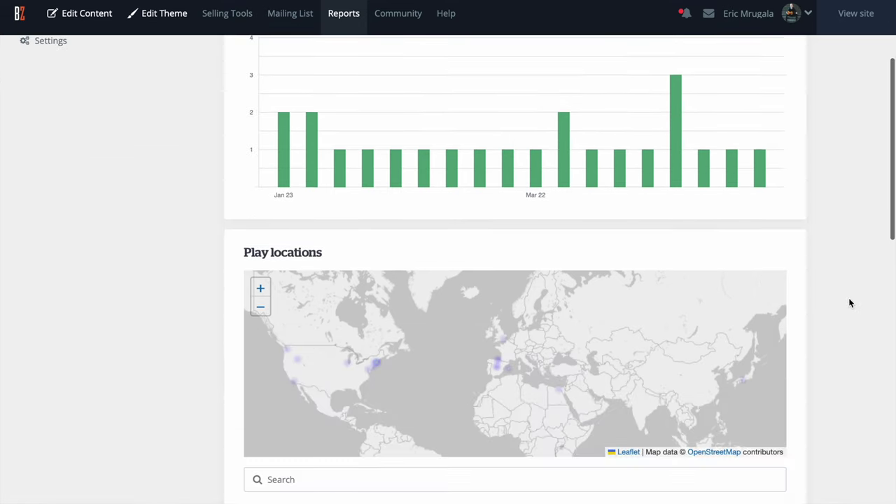
pyautogui.scroll(-4, 850, 303)
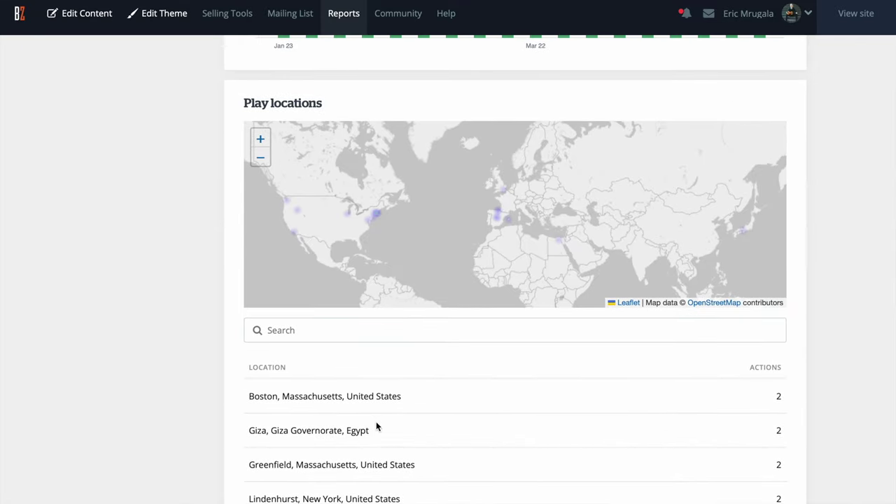
pyautogui.scroll(9, 215, 400)
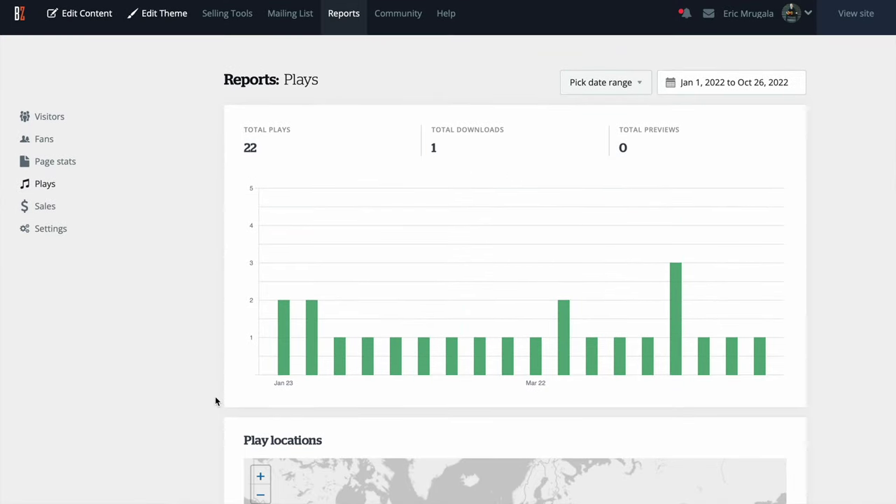
# - Open the Page stats report and scroll through its page session figures
pyautogui.click(50, 164)
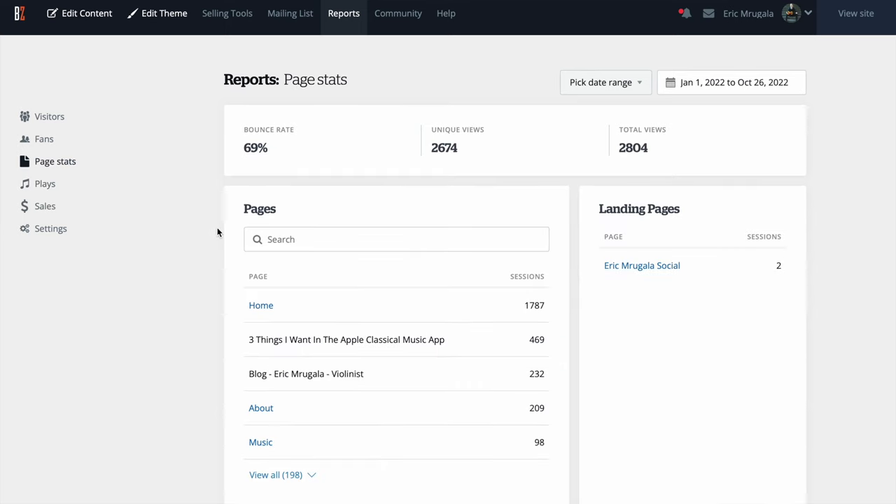
pyautogui.scroll(-1, 191, 259)
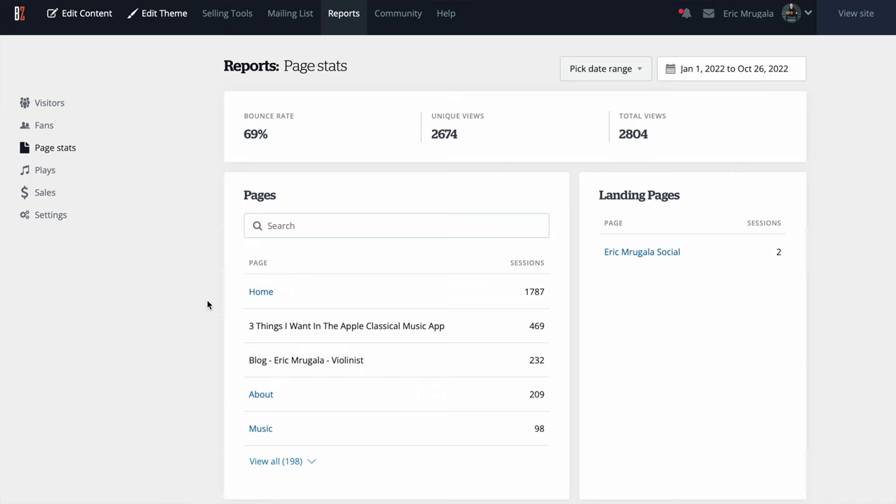
pyautogui.scroll(-2, 208, 304)
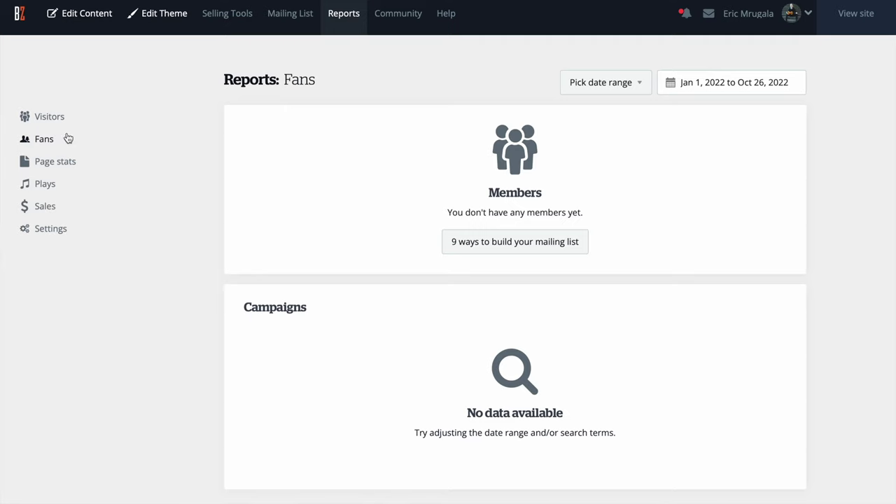
pyautogui.scroll(-1, 464, 195)
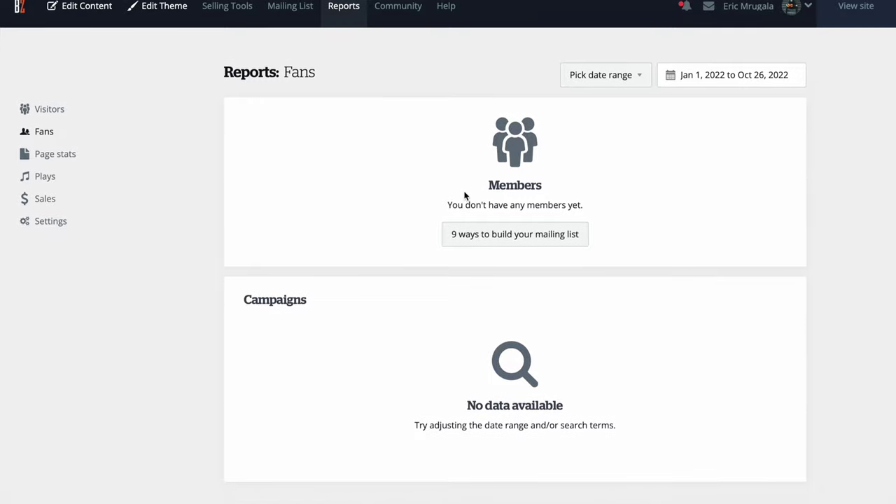